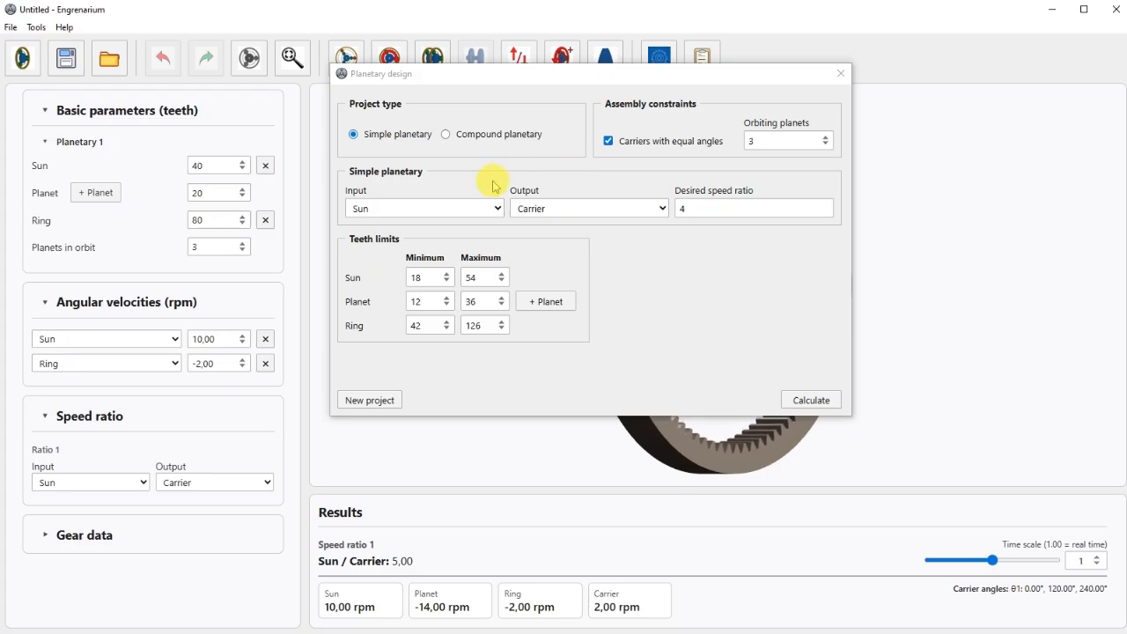
Calculate the simple planetary options for a Sun/Carrier ratio of 4 and load the 24/24/72-tooth solution.
click(384, 277)
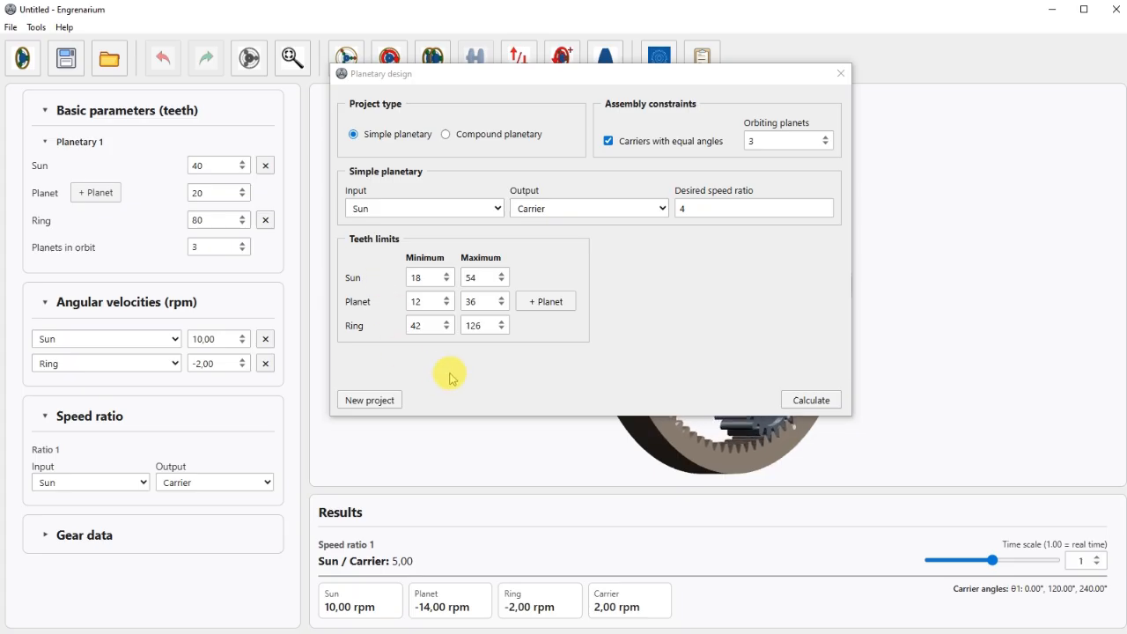
click(831, 406)
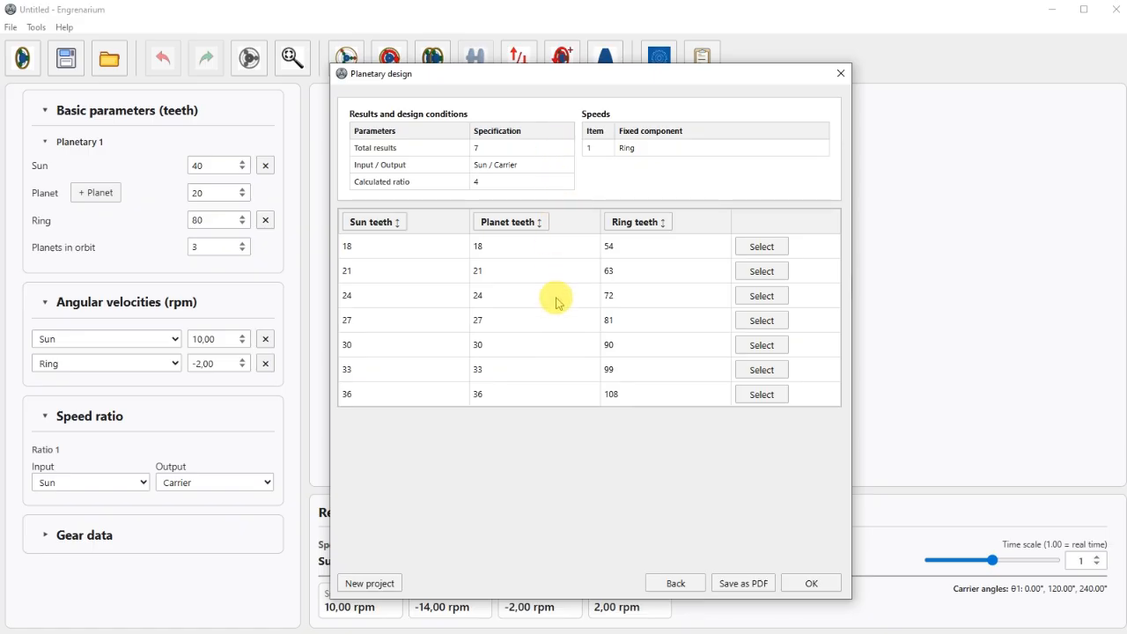
click(769, 297)
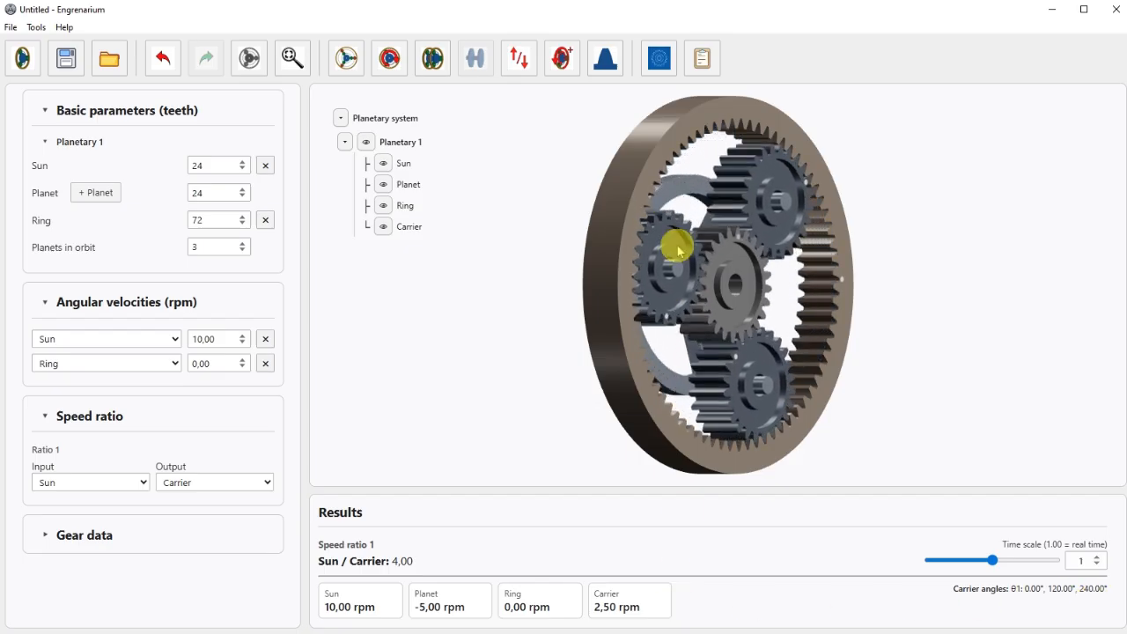
Recalculate the planetary design without the equal carrier angles constraint and load the 28/28/84-tooth solution.
click(658, 62)
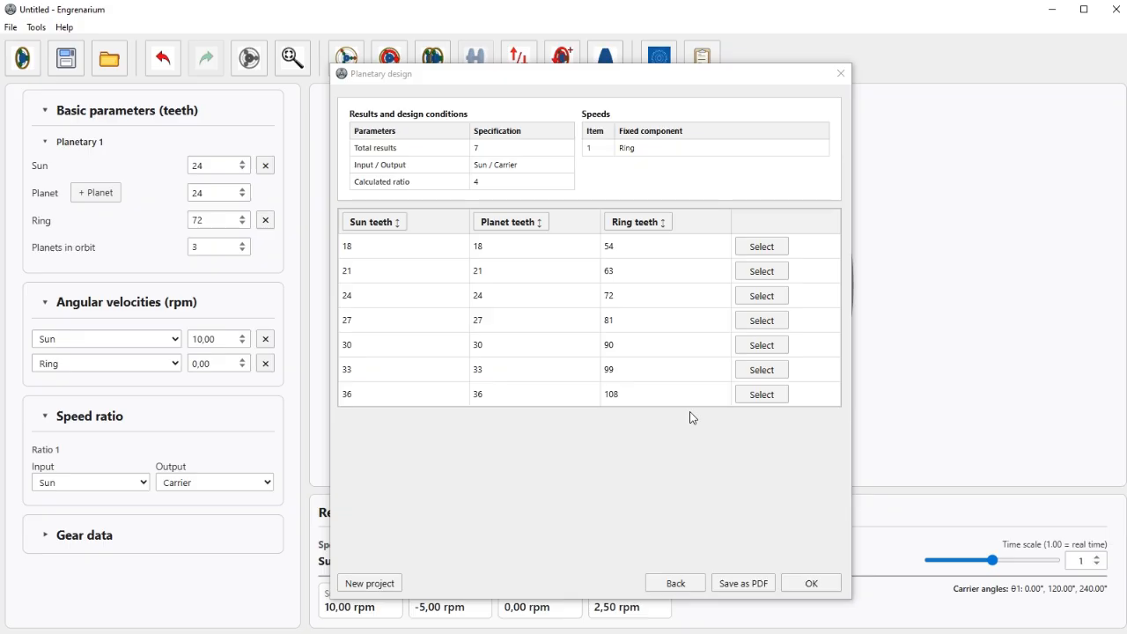
click(680, 584)
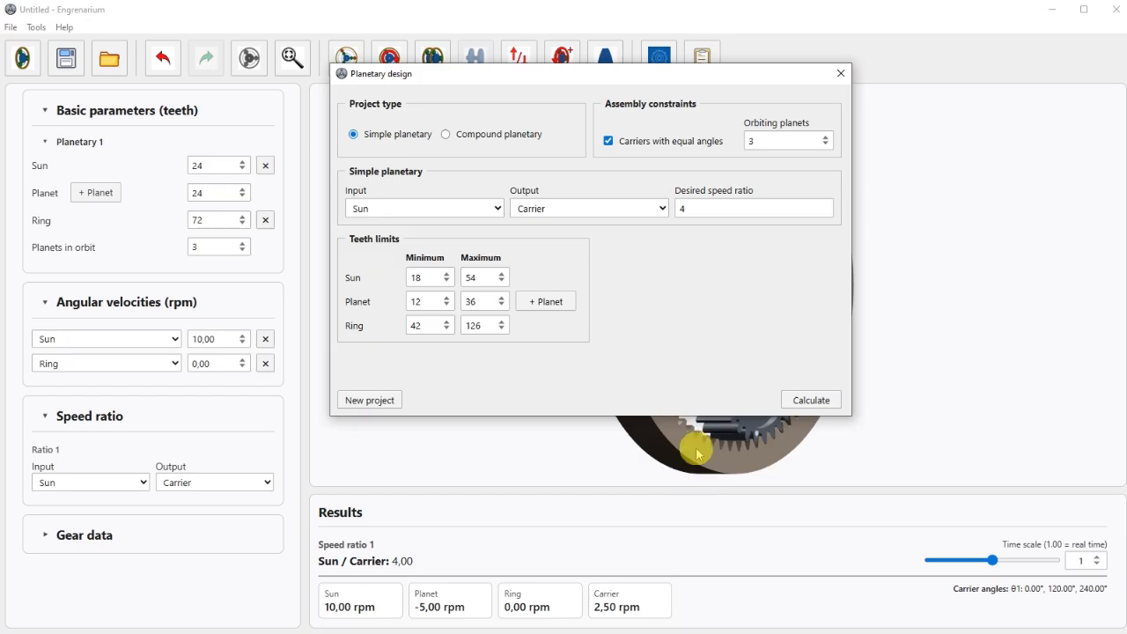
click(635, 145)
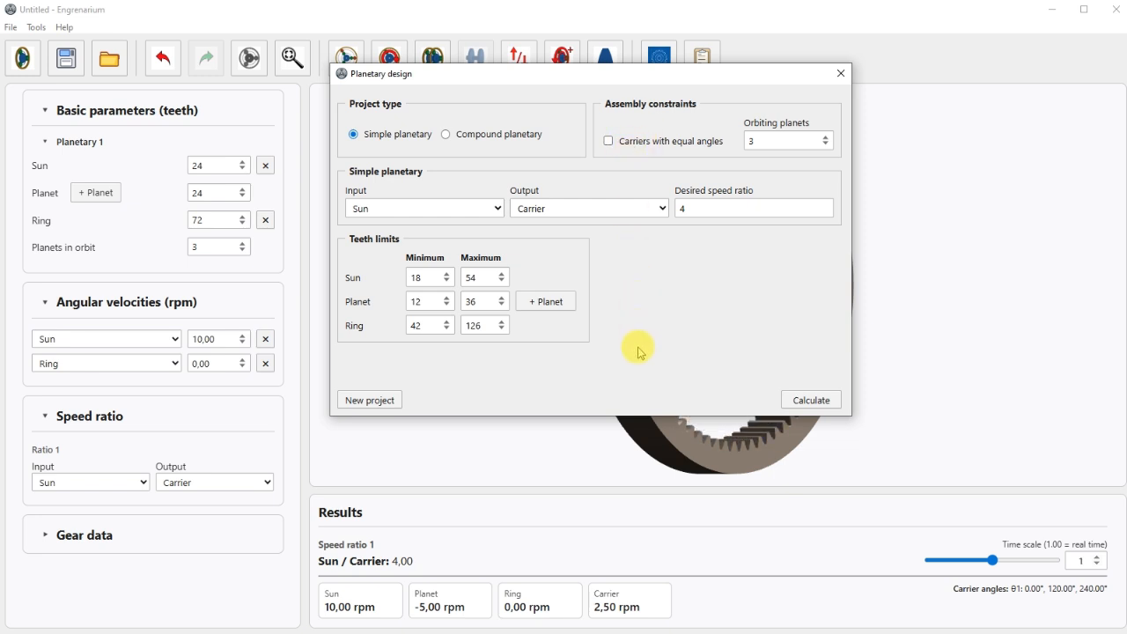
click(794, 405)
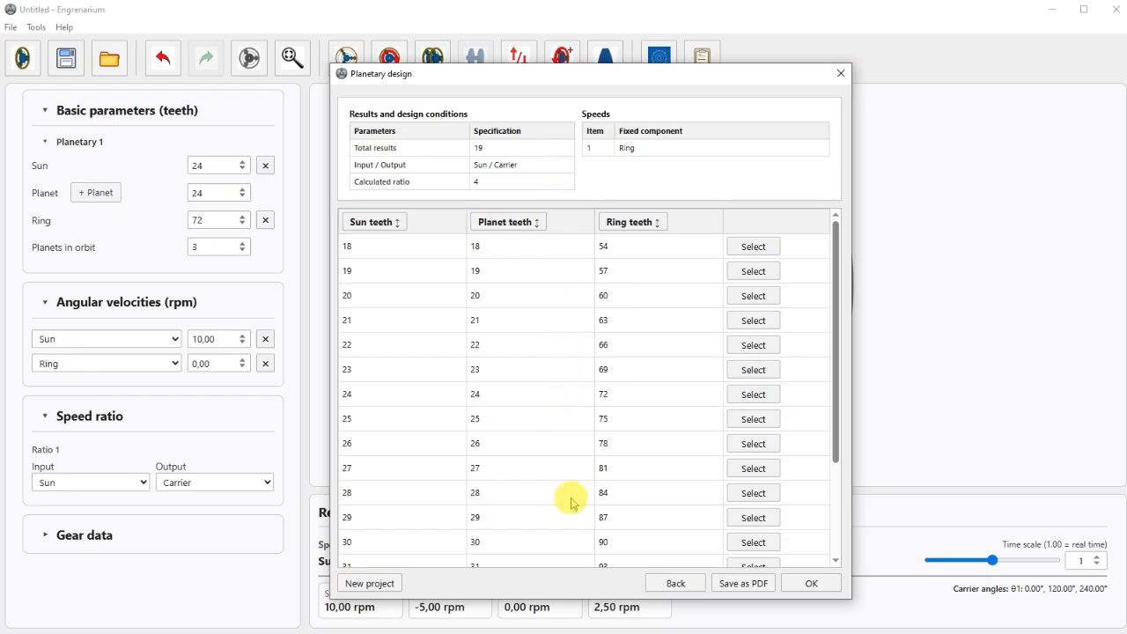
click(755, 493)
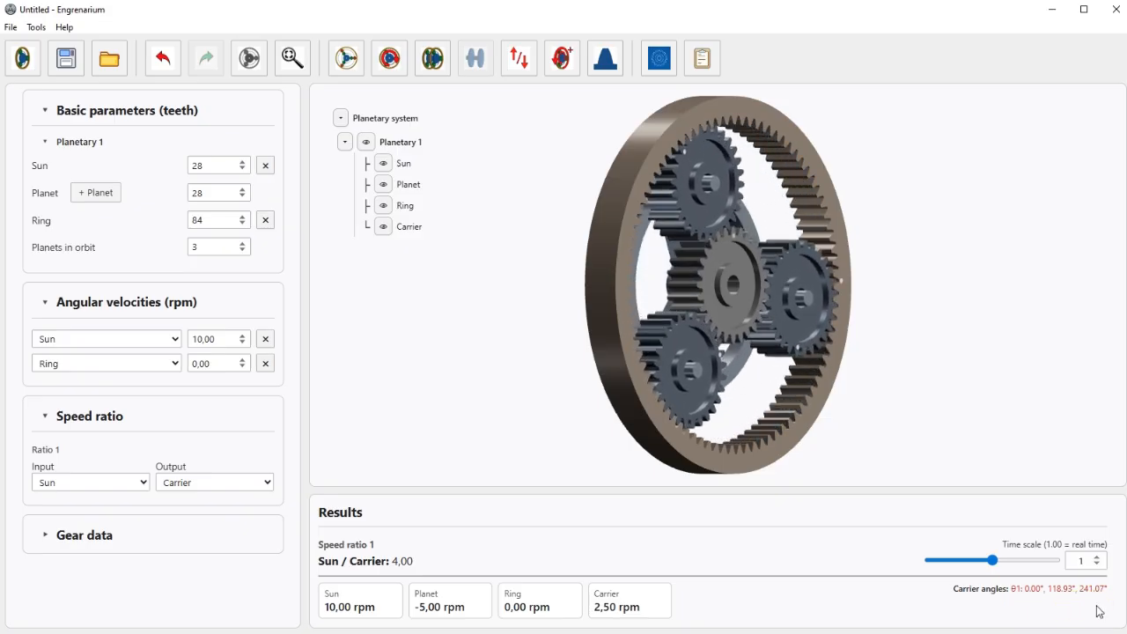
drag(934, 380, 892, 390)
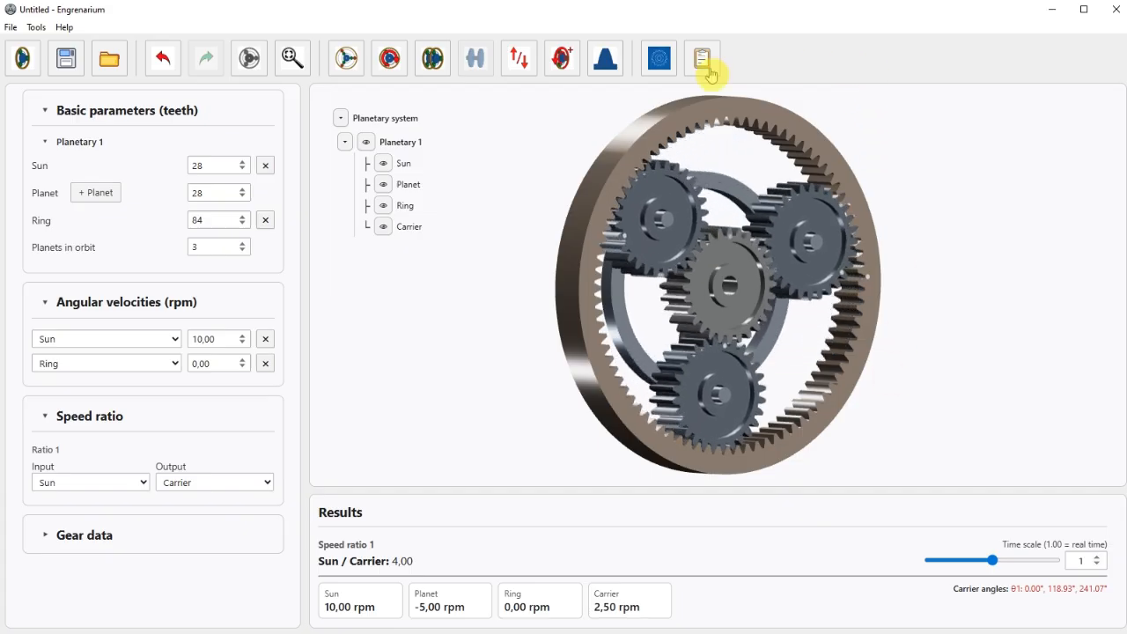
Start a new simple planetary design project with a second planet and a desired speed ratio of -2.
click(658, 72)
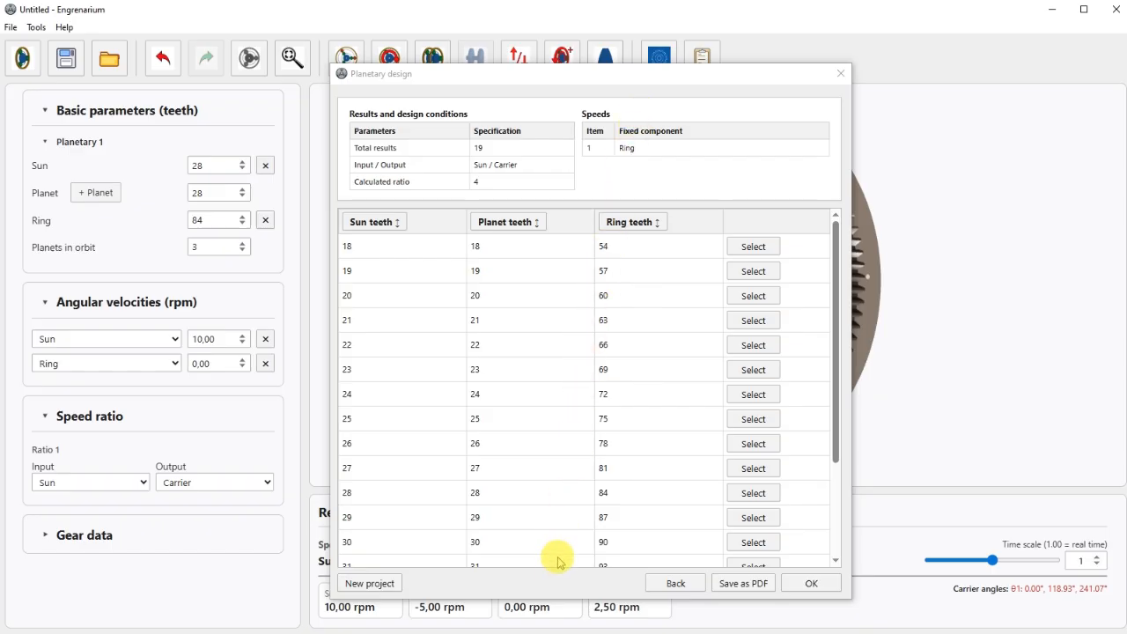
click(388, 584)
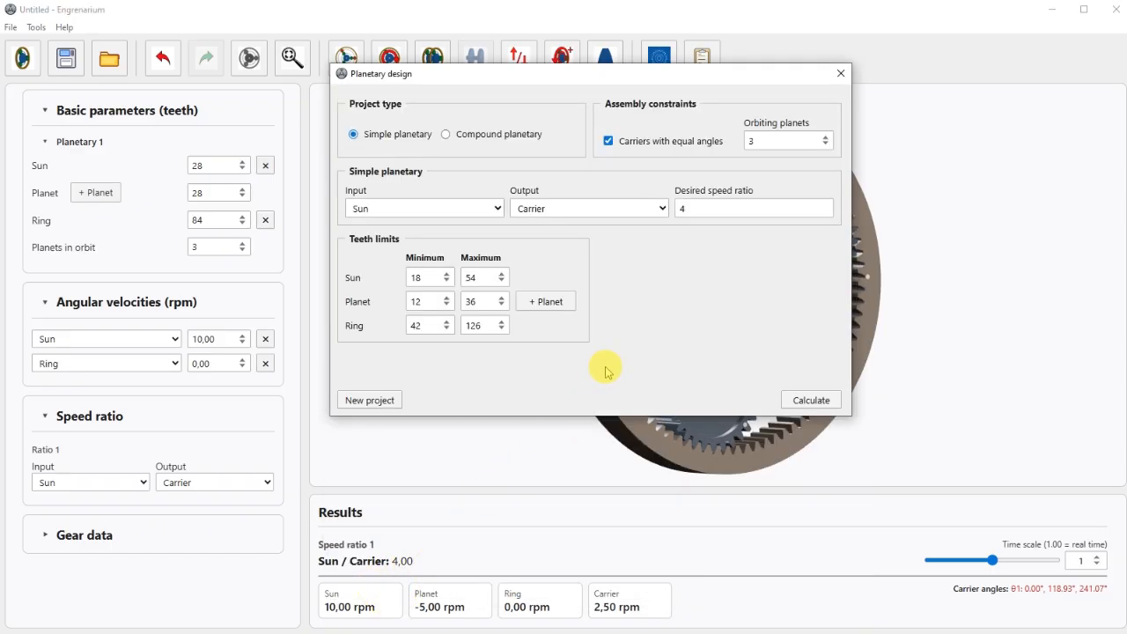
click(569, 305)
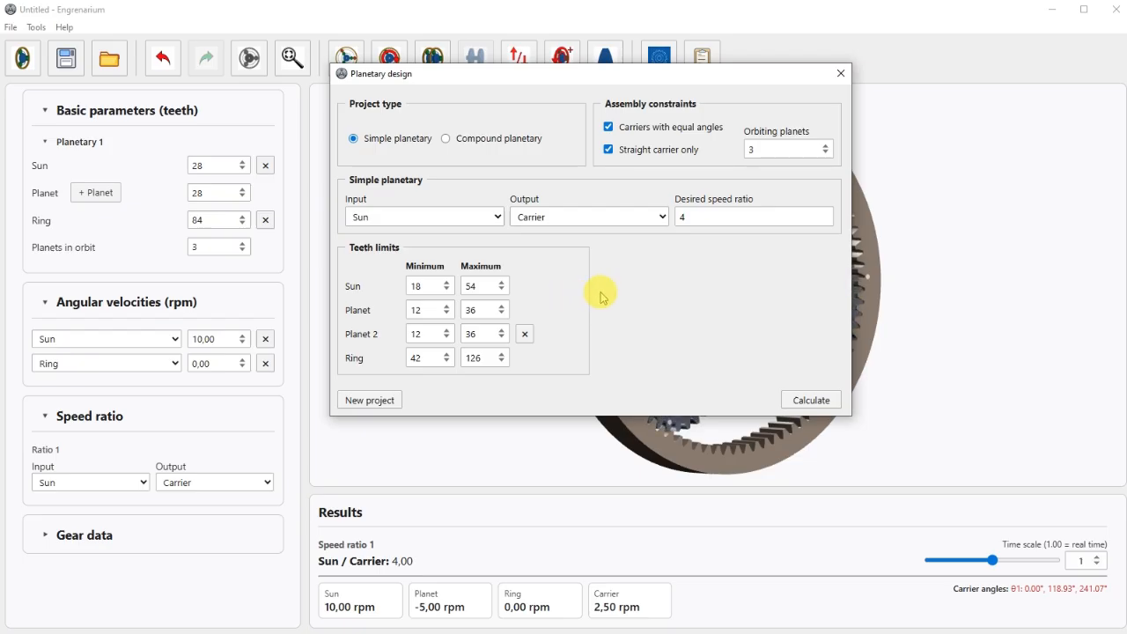
double_click(686, 218)
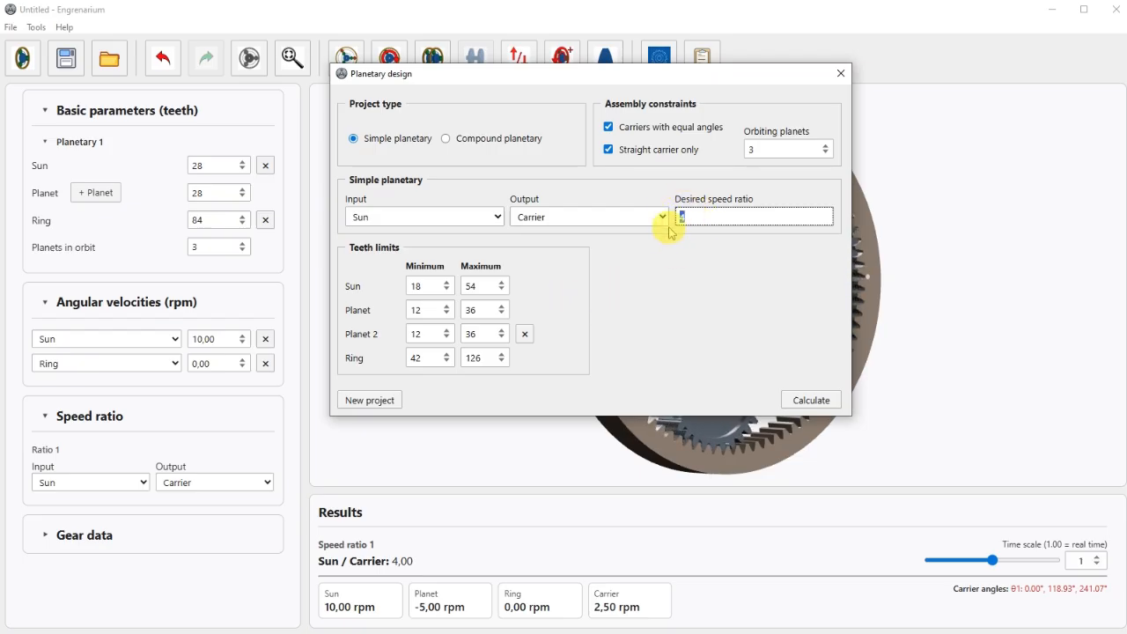
text(-2)
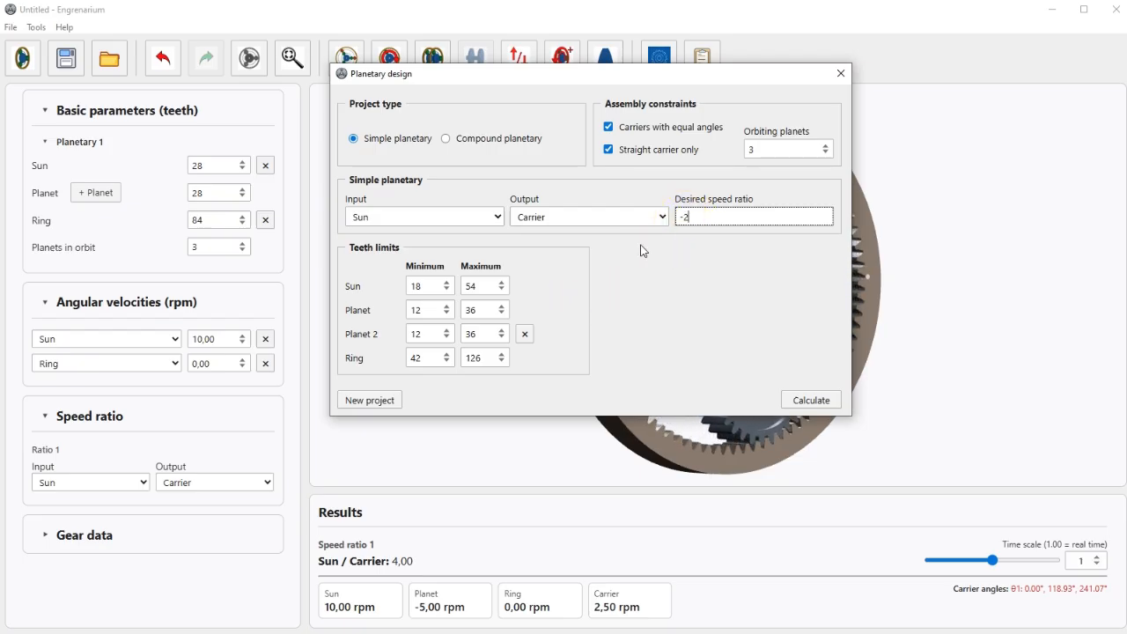
Calculate the two-planet design and load the solution with sun 27, planets 12 and 15, and ring 81 teeth.
click(796, 402)
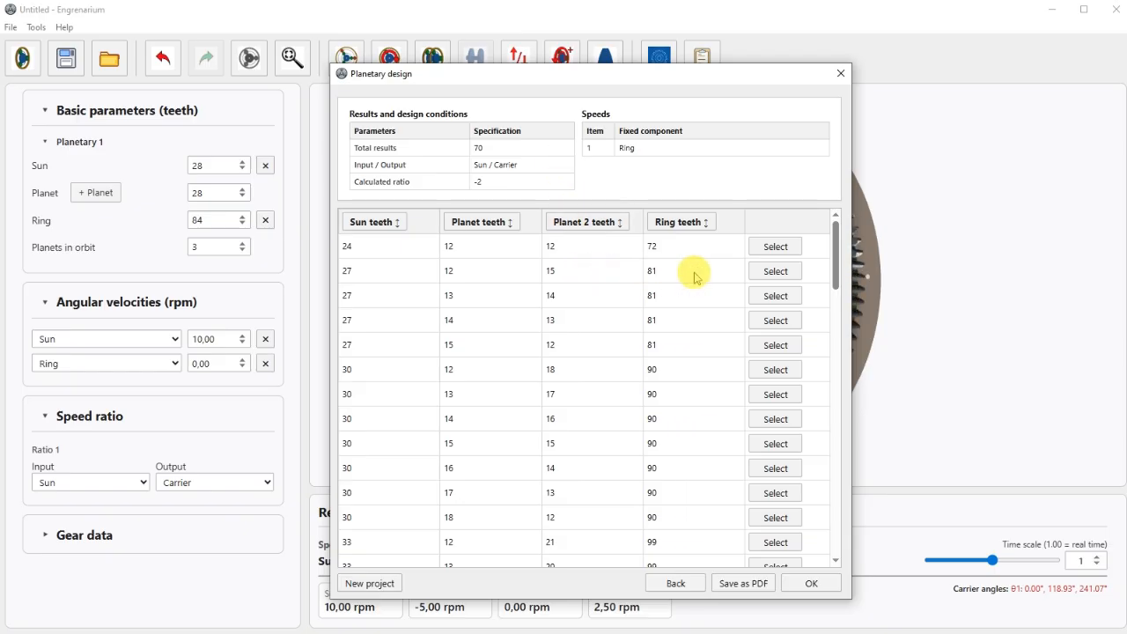
click(774, 271)
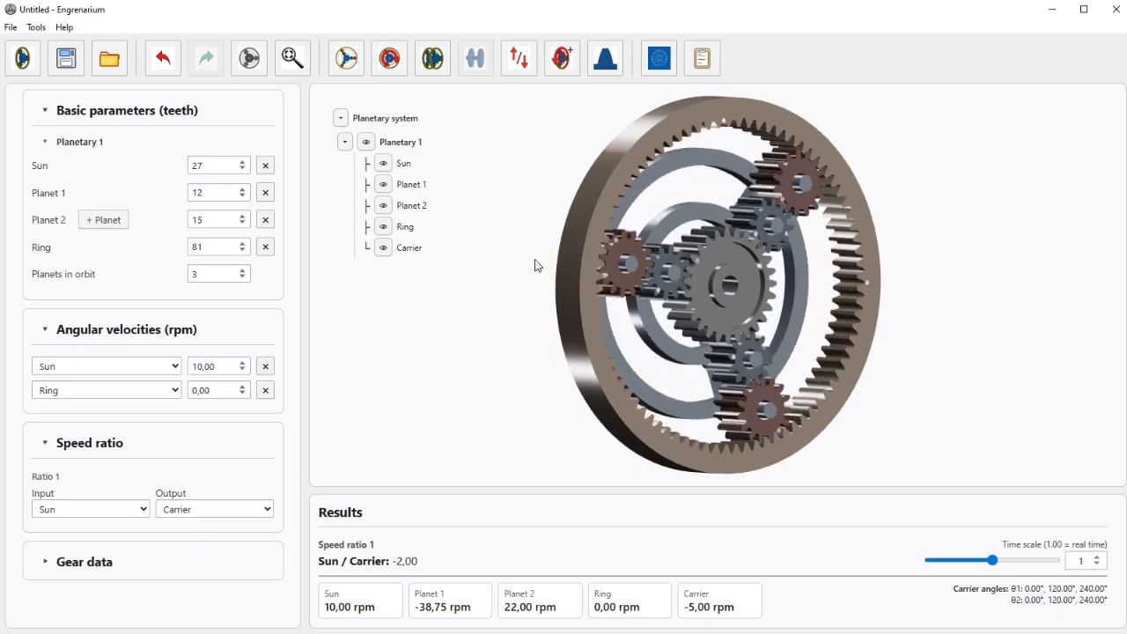
drag(536, 265, 519, 265)
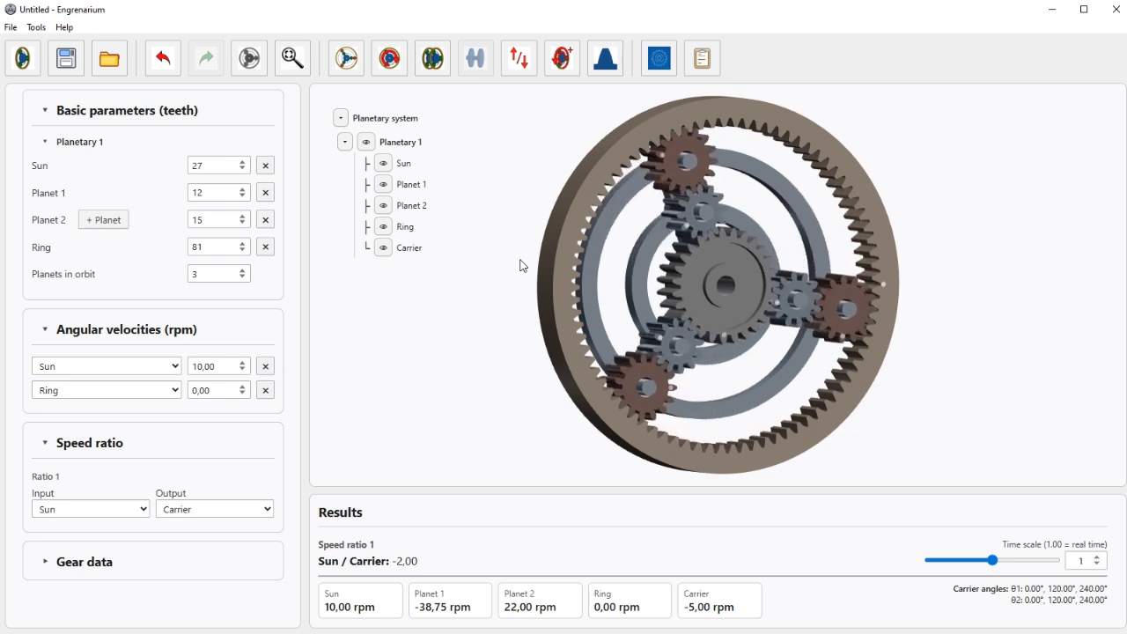
Return to the two-planet design settings, turn off the straight carrier only constraint and recalculate.
click(660, 62)
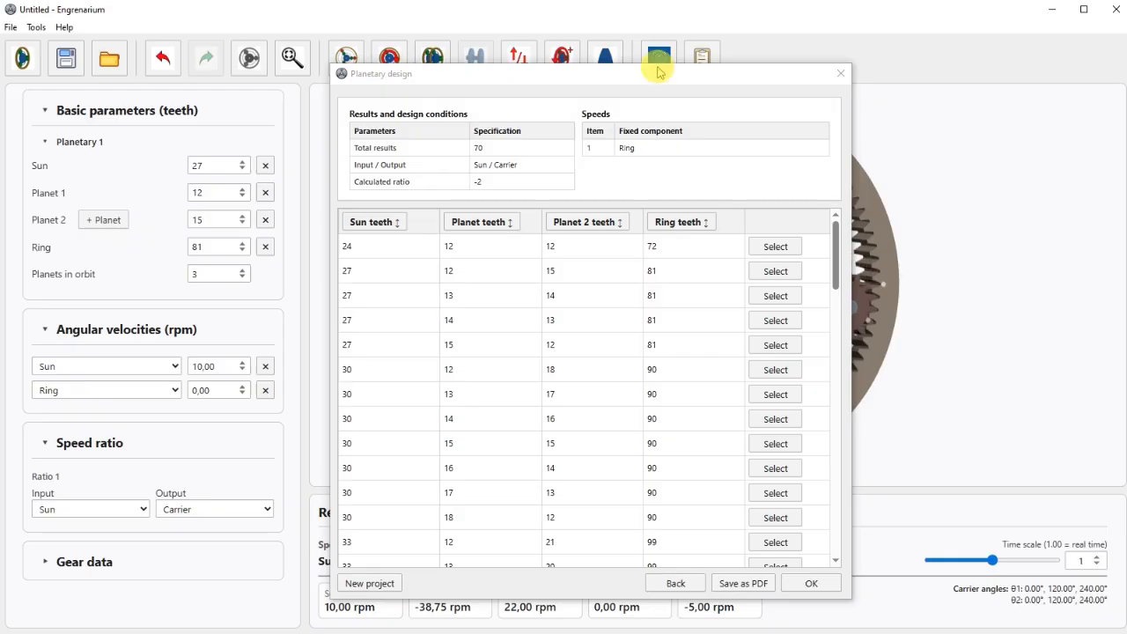
click(672, 584)
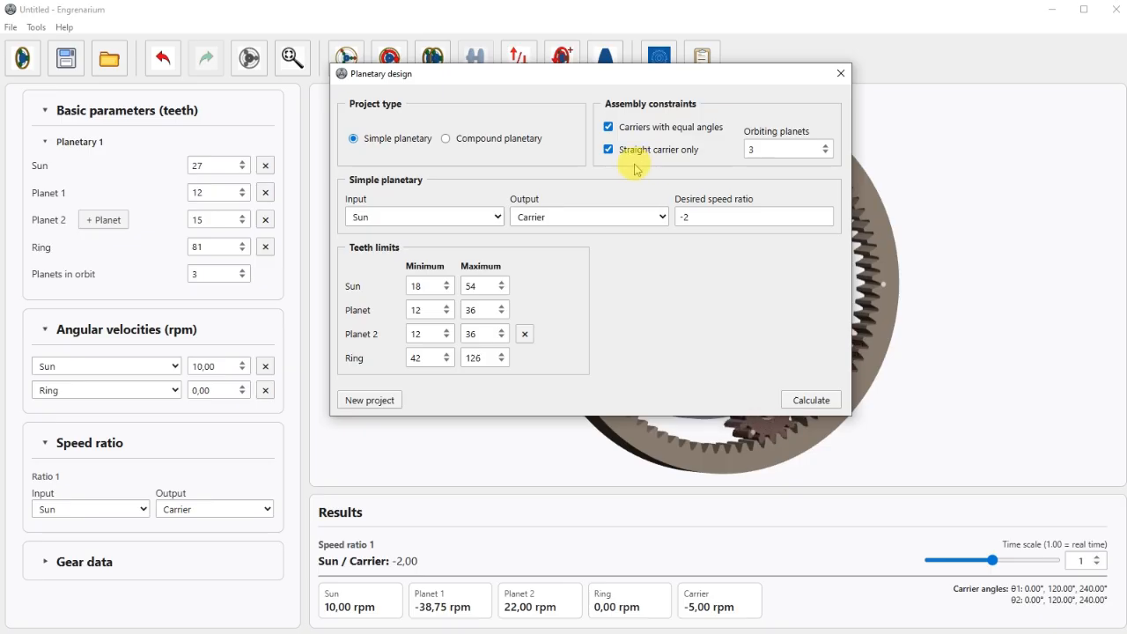
click(664, 152)
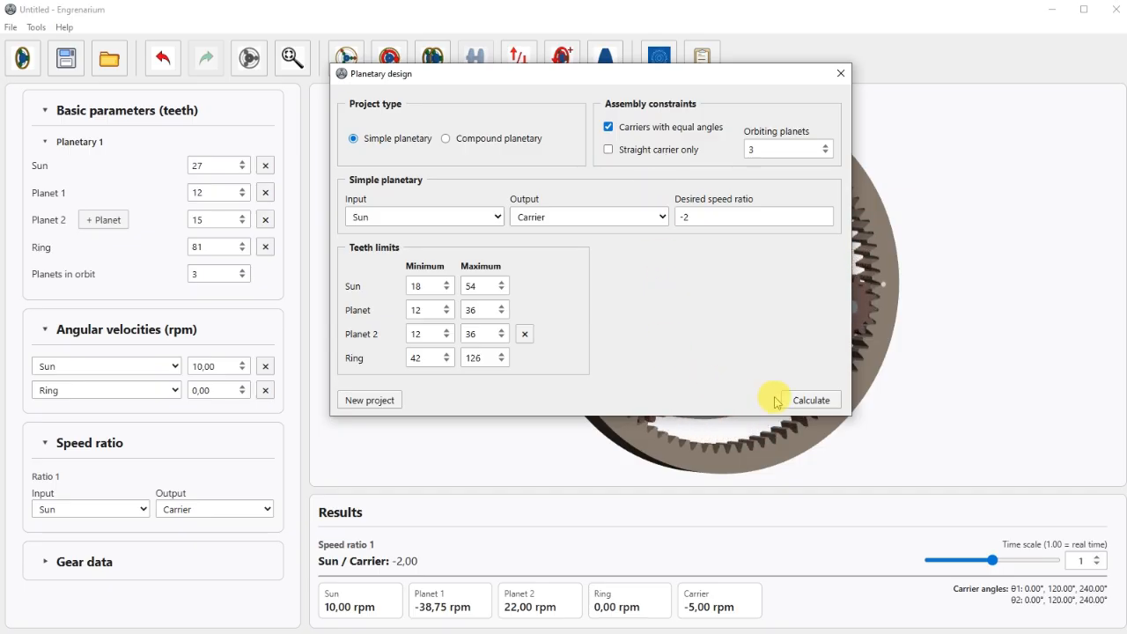
click(801, 403)
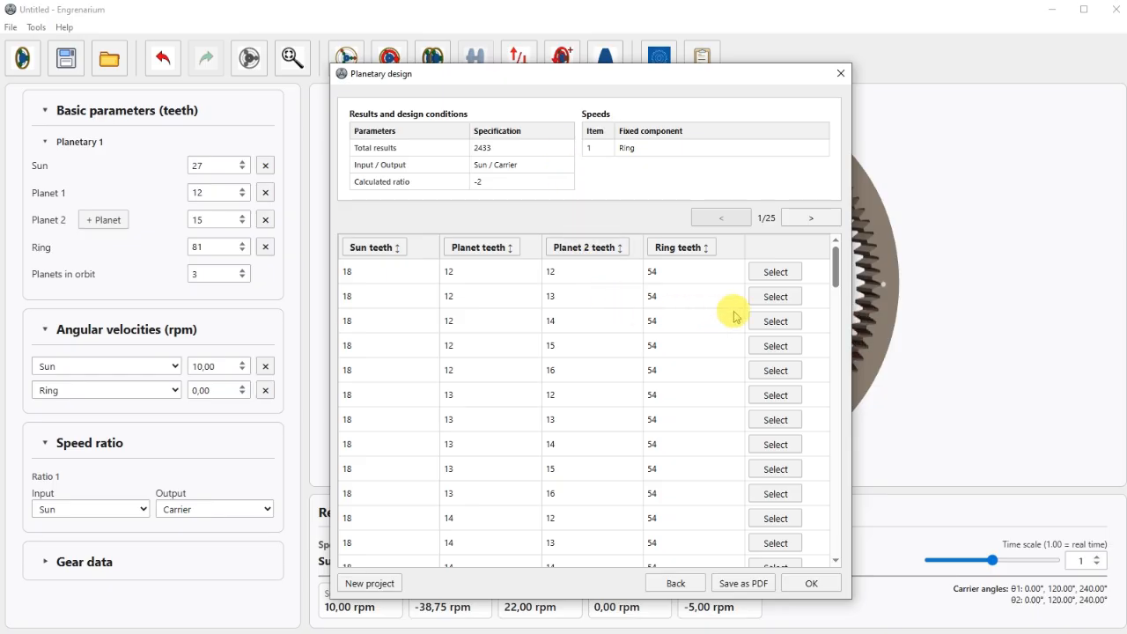
Load the solution with sun 24, planets 16 and 16, and ring 72 teeth from the second page of results.
mouse_move(842, 264)
mouse_down()
mouse_move(831, 351)
mouse_move(828, 252)
mouse_up()
click(815, 223)
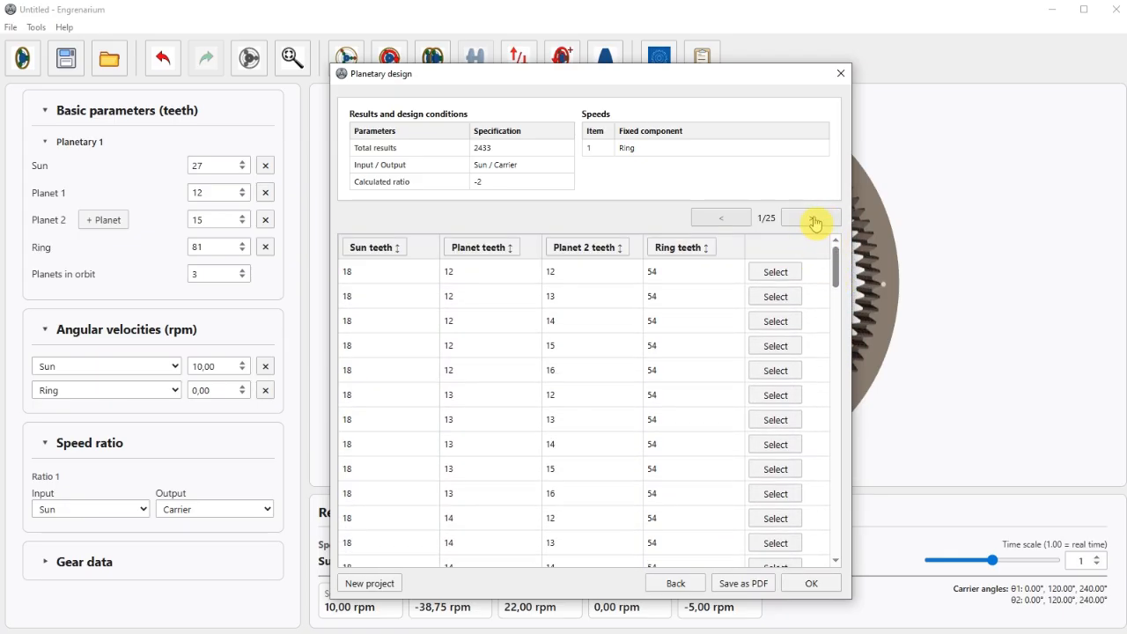
click(815, 221)
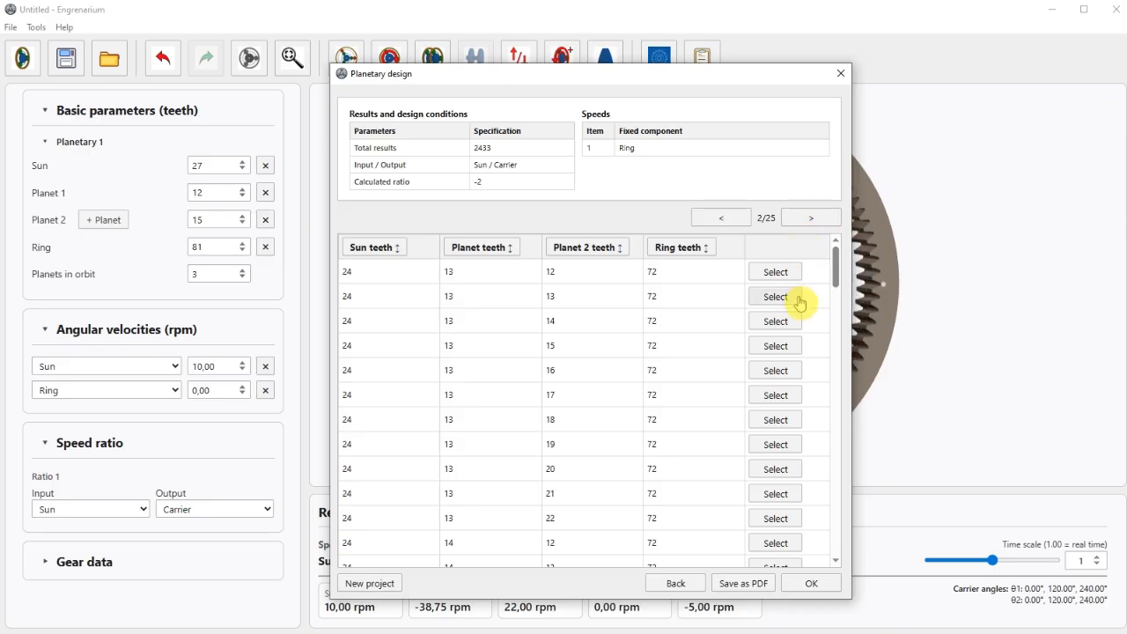
drag(838, 269, 840, 361)
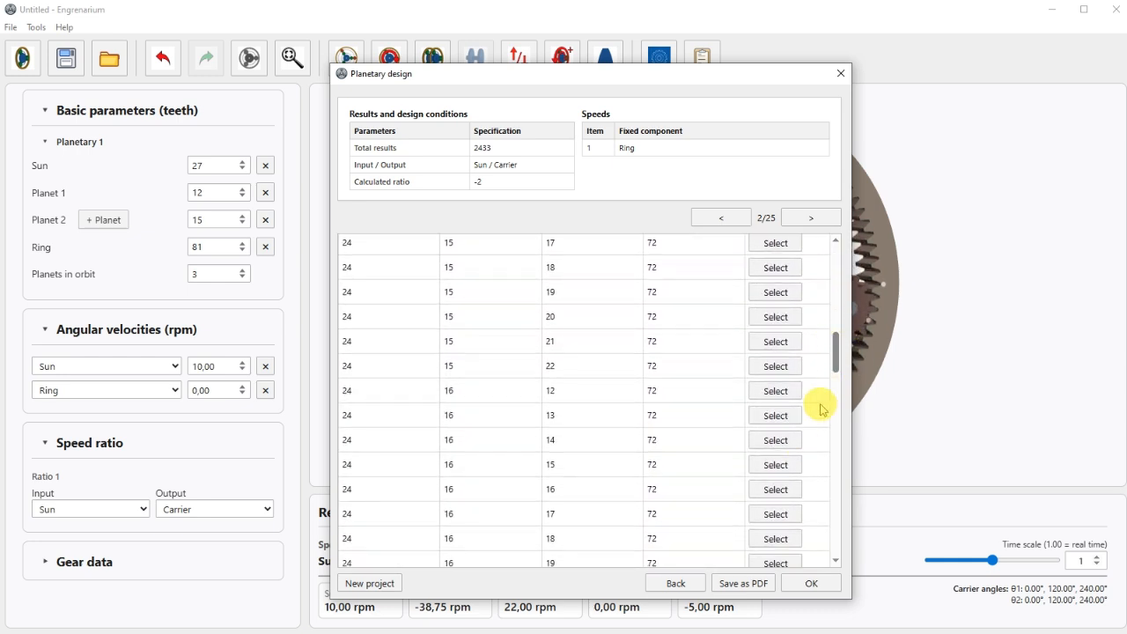
click(774, 490)
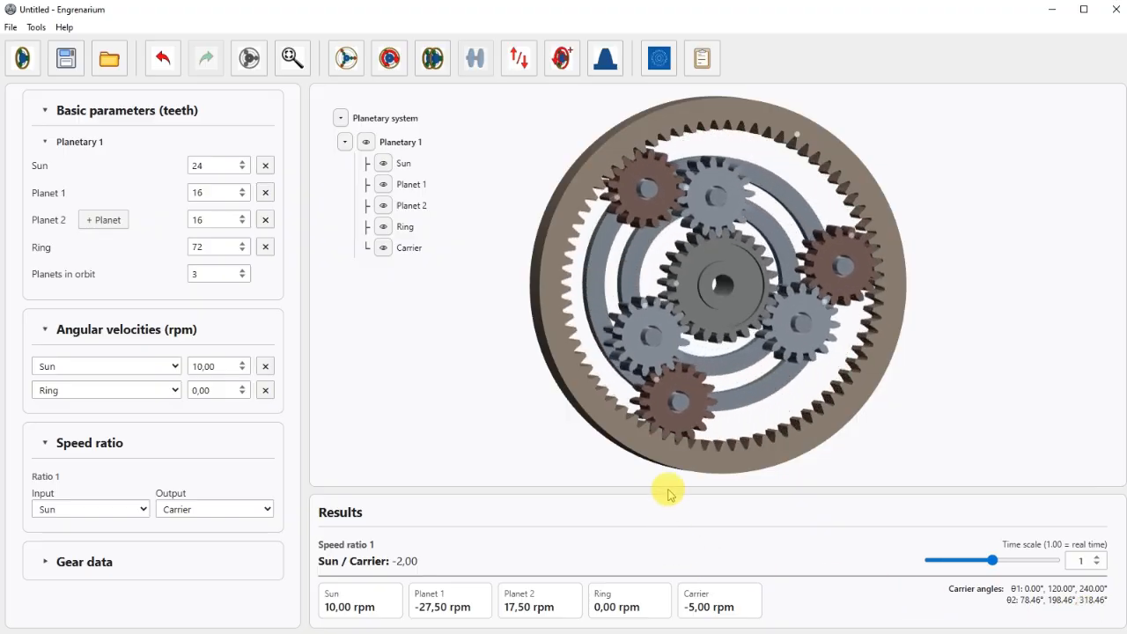
Start a new compound planetary design project with 2 stages and Planetary 1 Carrier as the output.
click(659, 69)
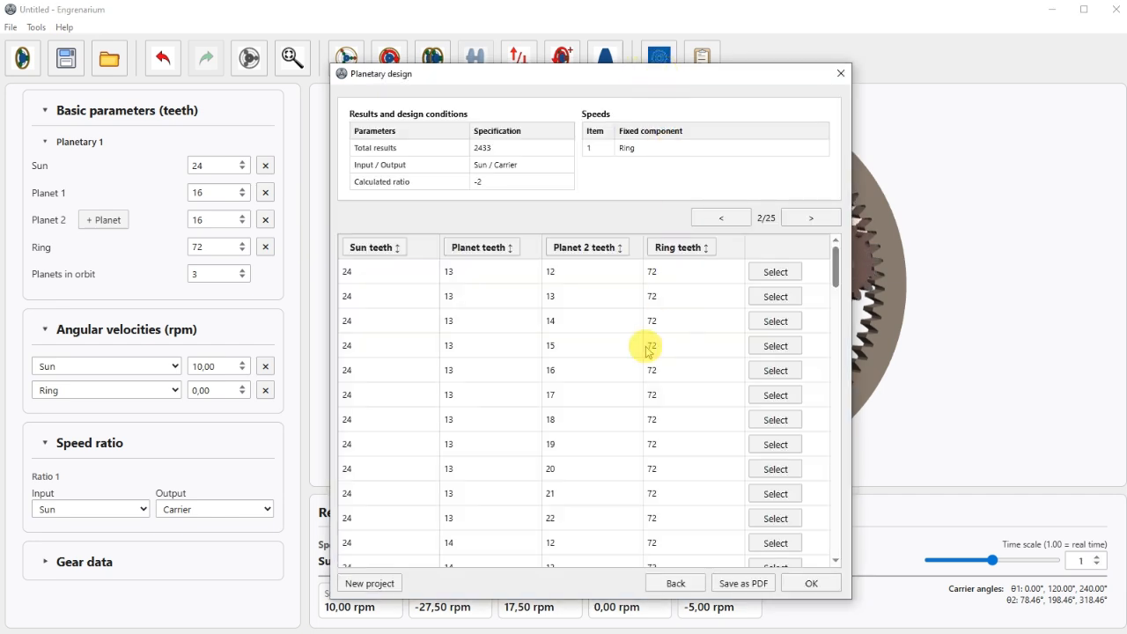
click(377, 586)
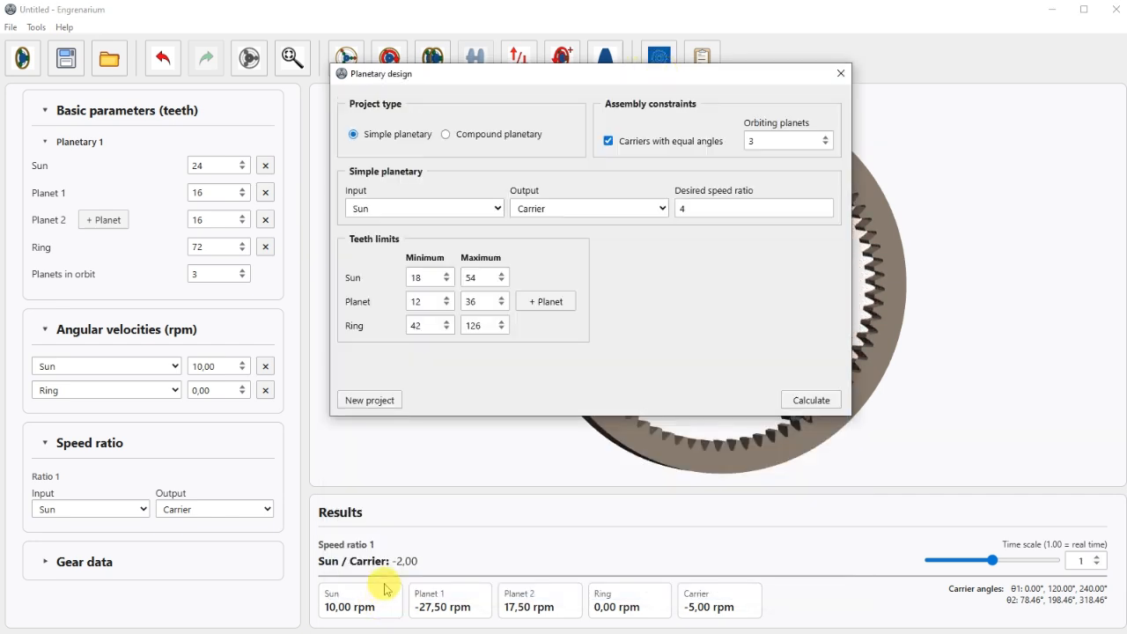
drag(548, 75, 517, 32)
click(494, 91)
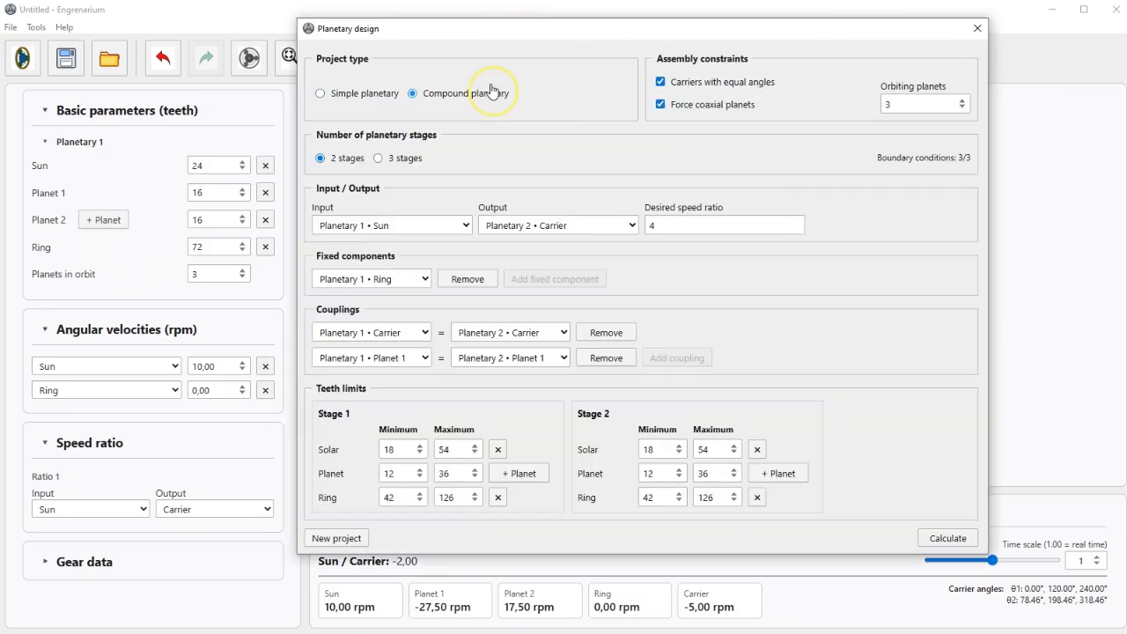
click(494, 100)
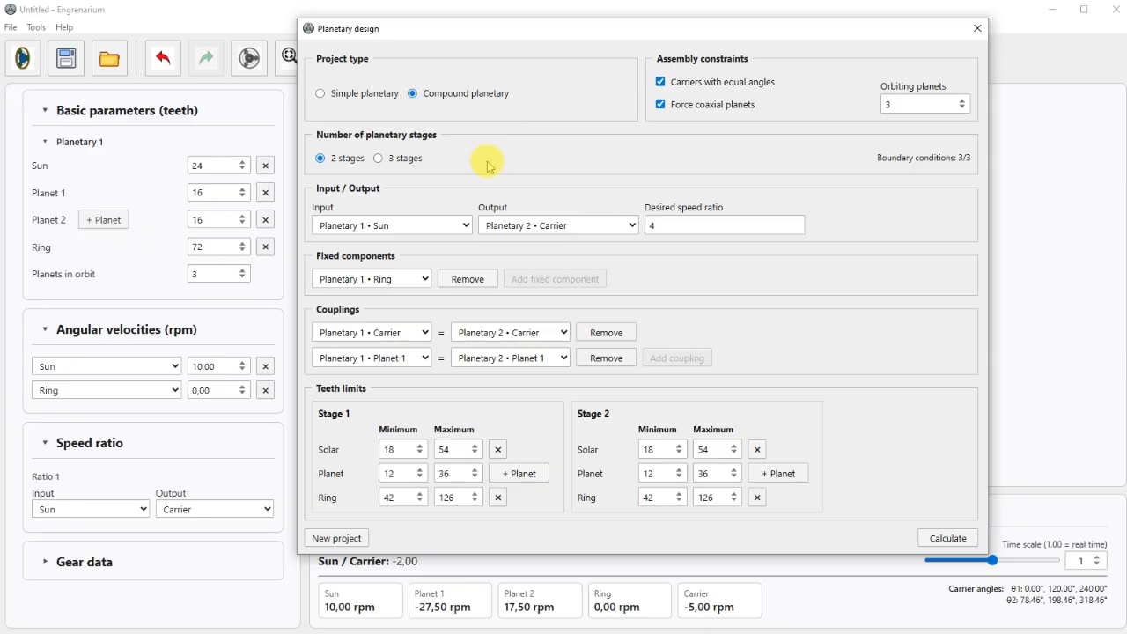
click(409, 160)
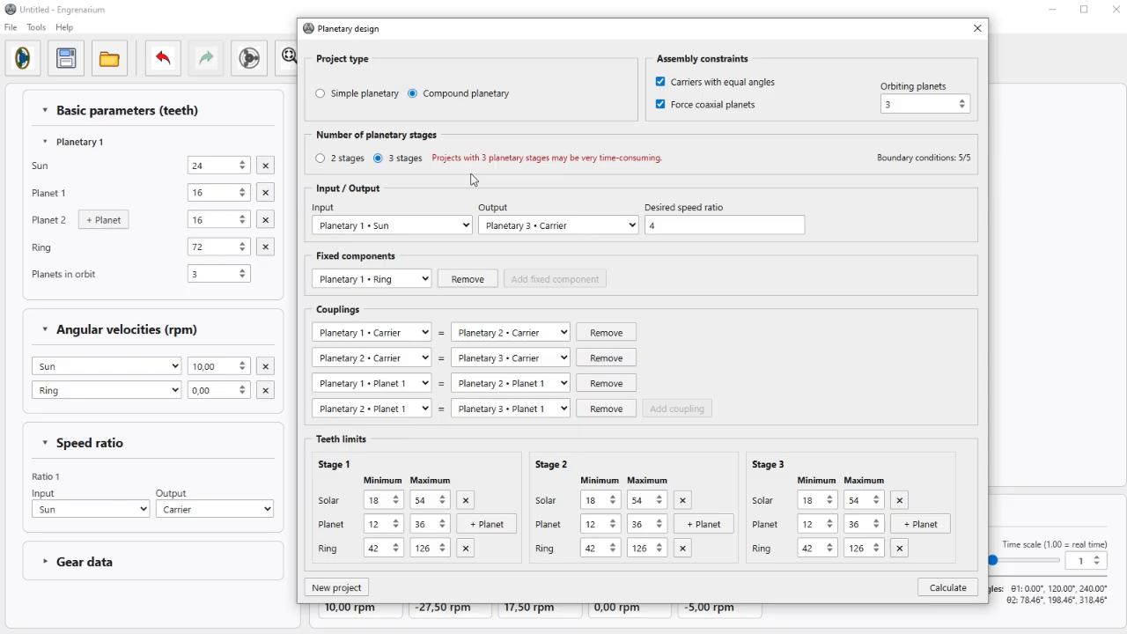
click(343, 165)
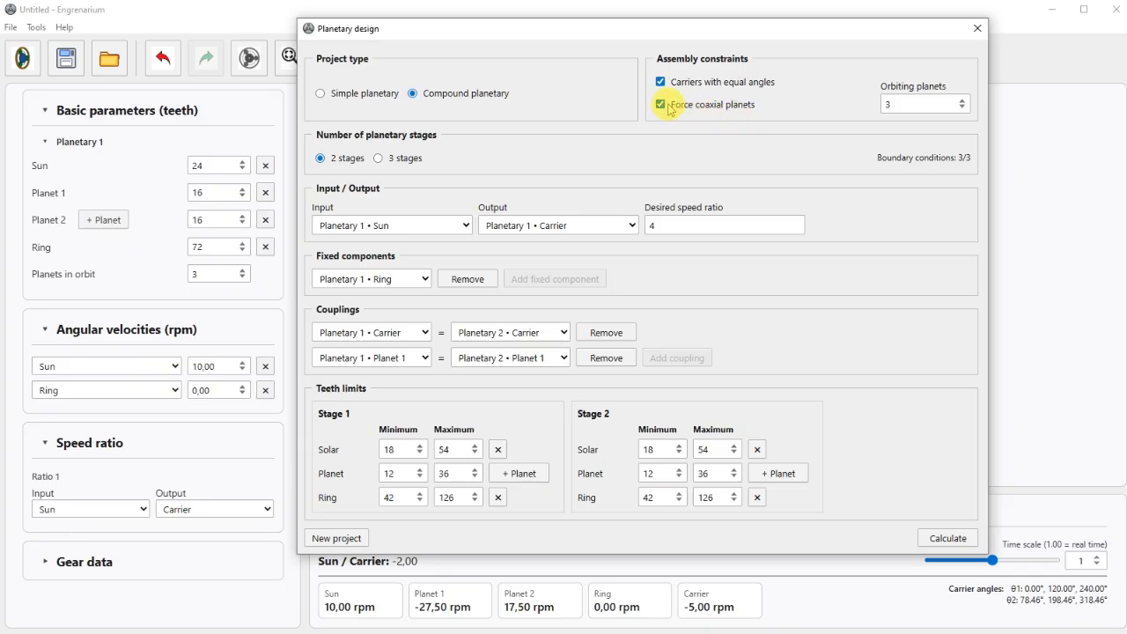
Calculate the compound design with coaxial planets forced and load the 18/18/54 and 18/30/78-tooth solution.
mouse_move(679, 105)
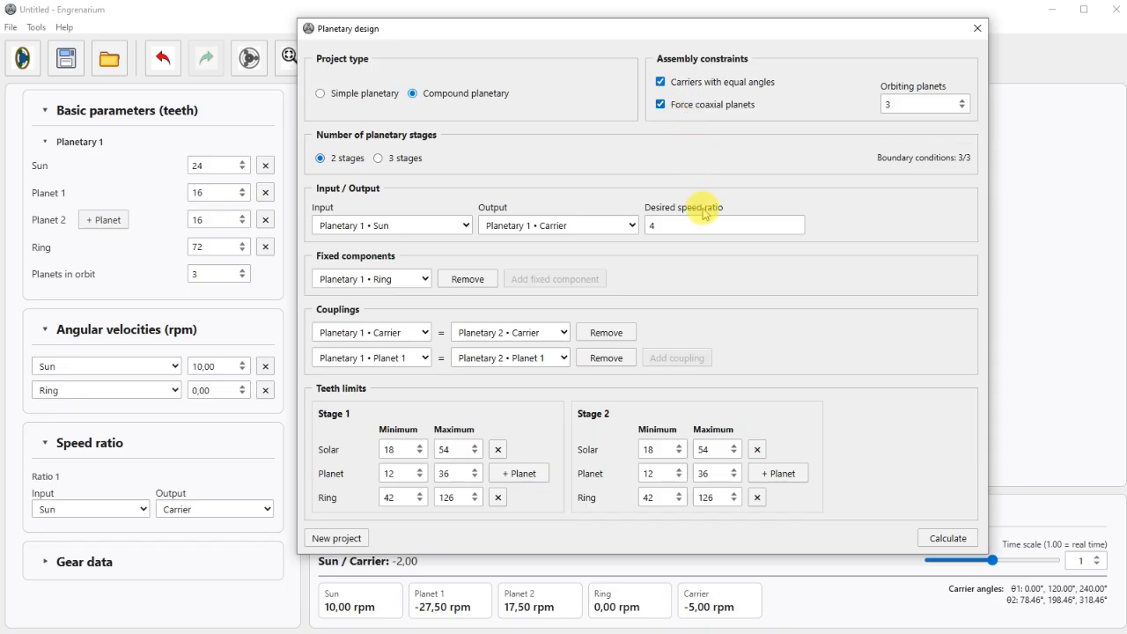
click(940, 540)
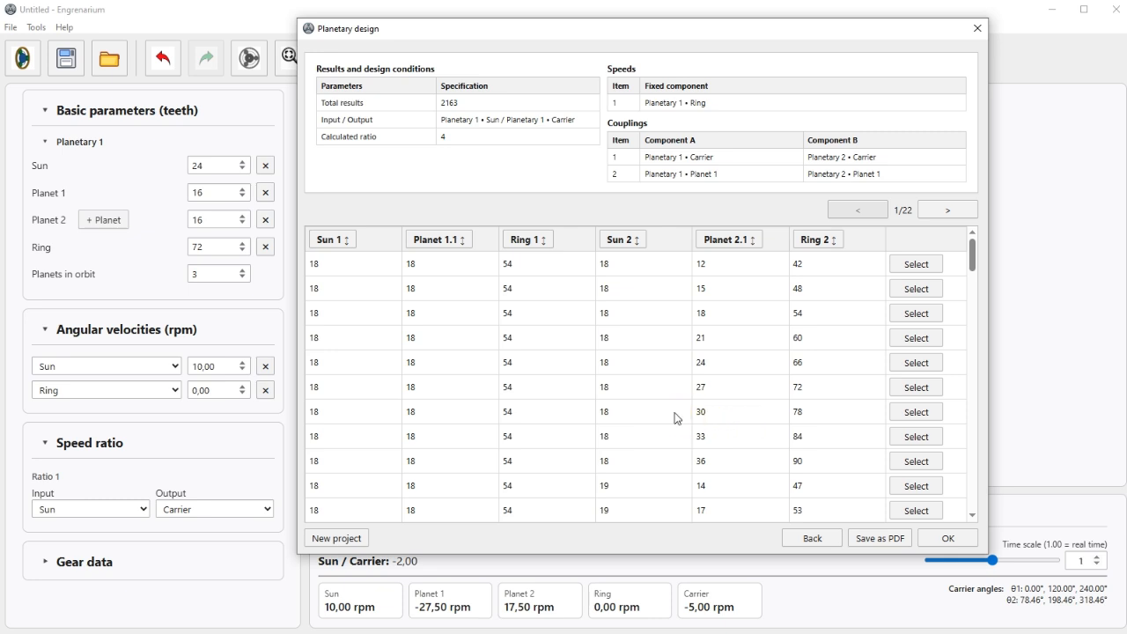
click(916, 412)
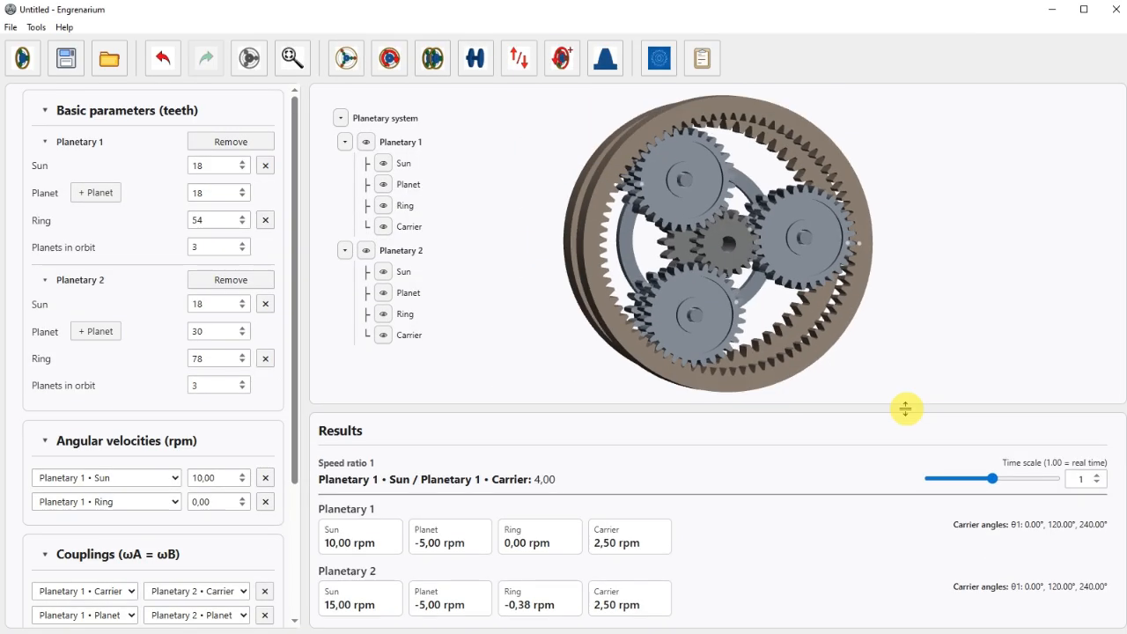
drag(755, 352, 805, 354)
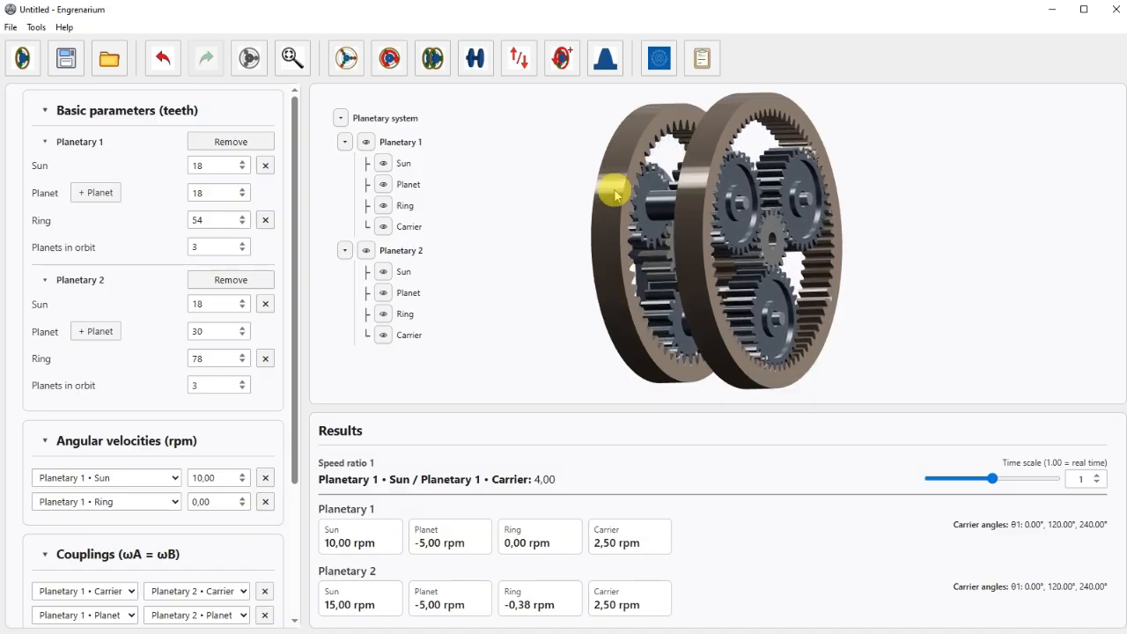
Review the gear data of both planetary stages, including their modules, and close it.
click(614, 78)
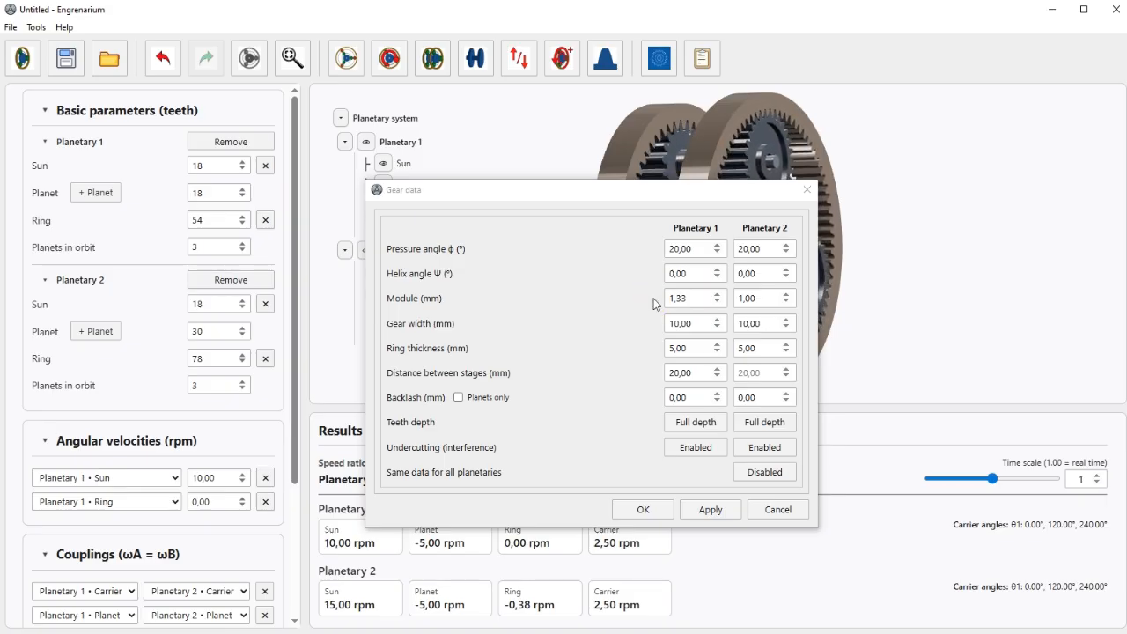
click(642, 510)
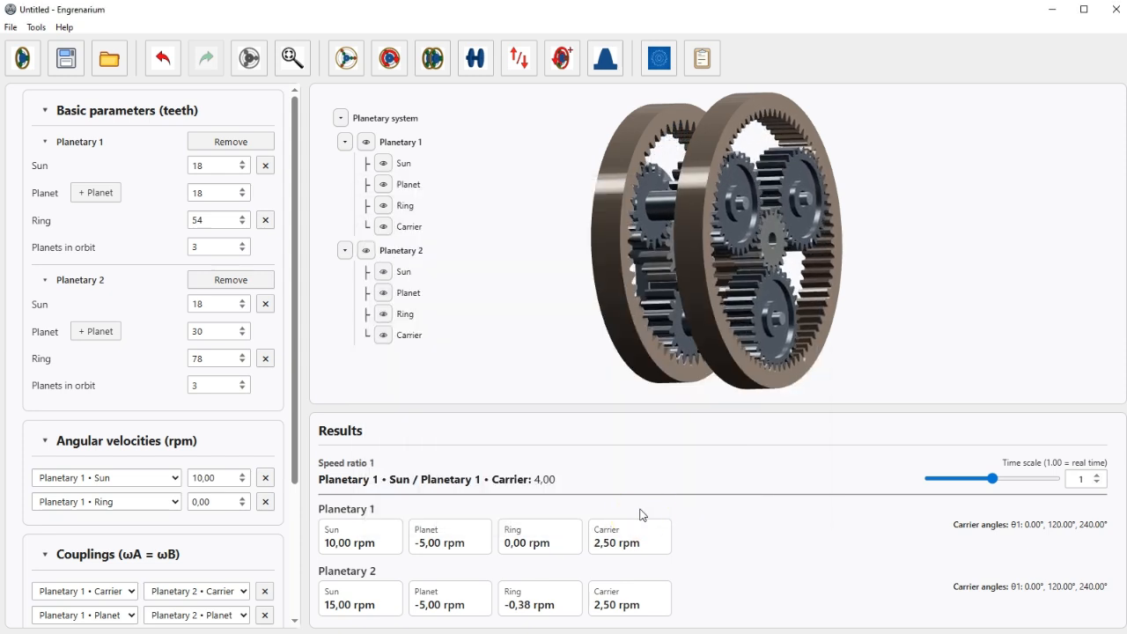